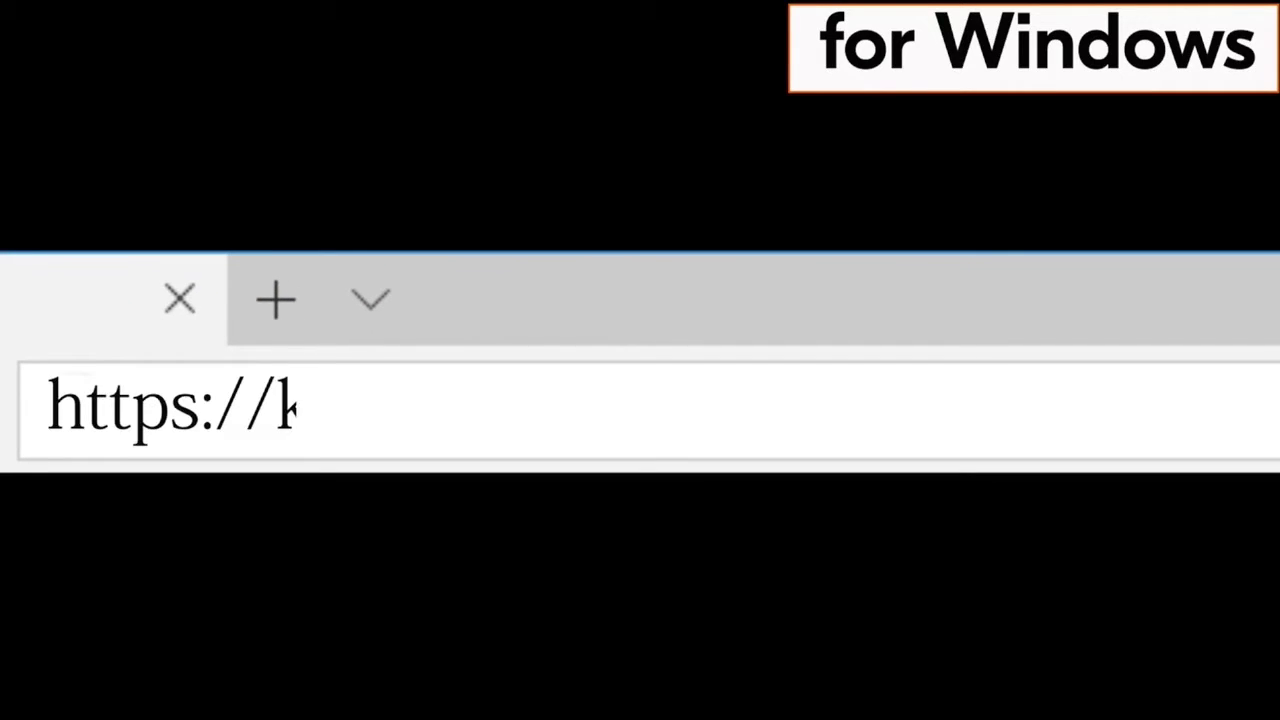
- Go to kyocera.info and find the MA2000w in the U.S.A. Download Center's product list to open its download page
text(nfo/)
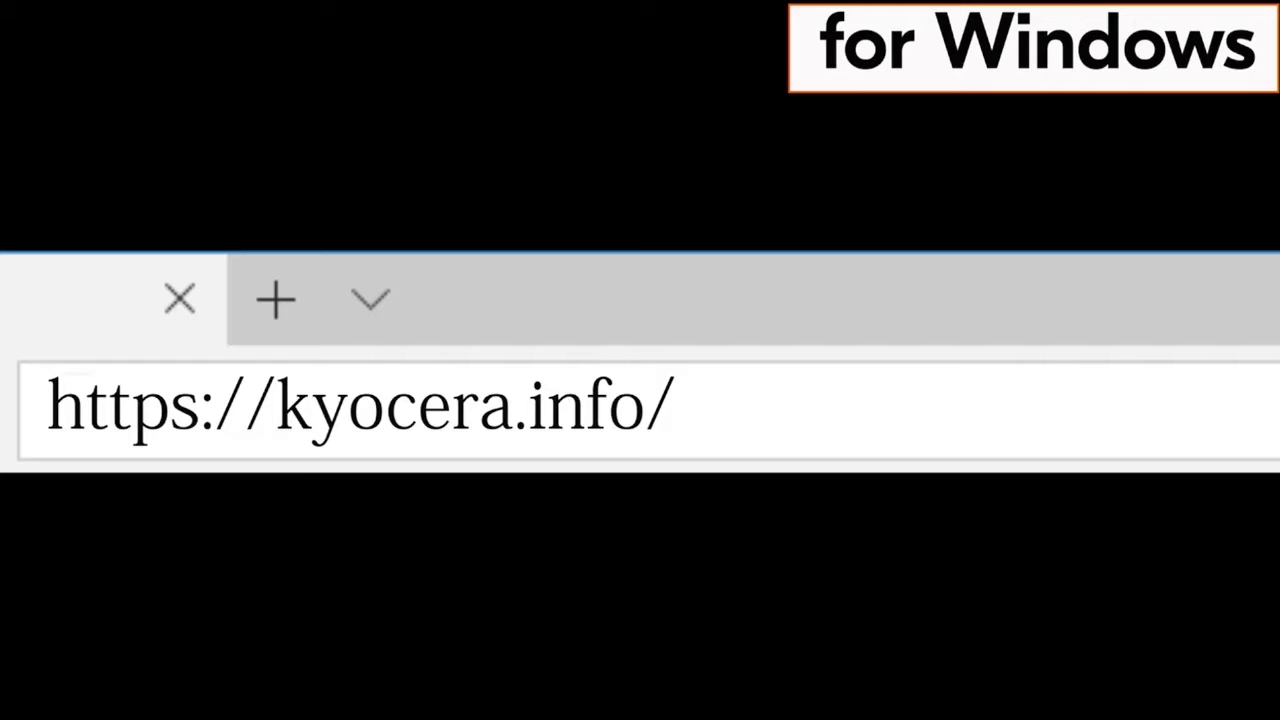
key(Return)
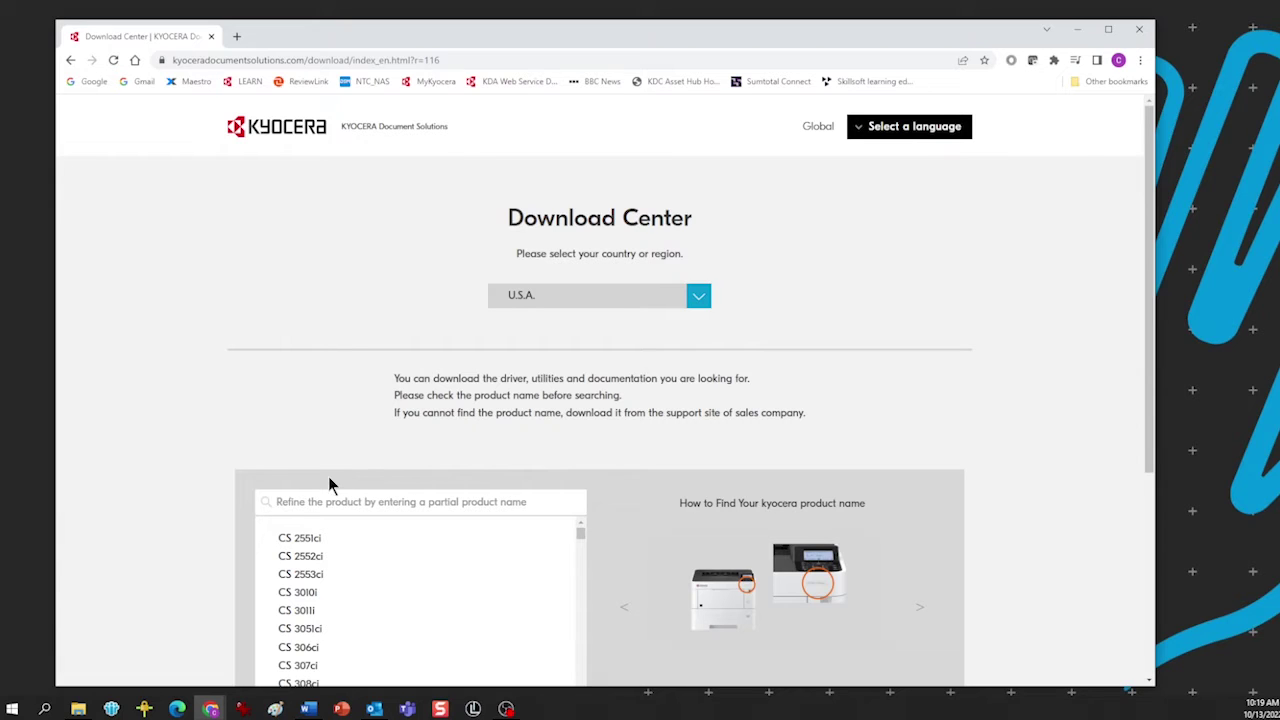
text(ma200)
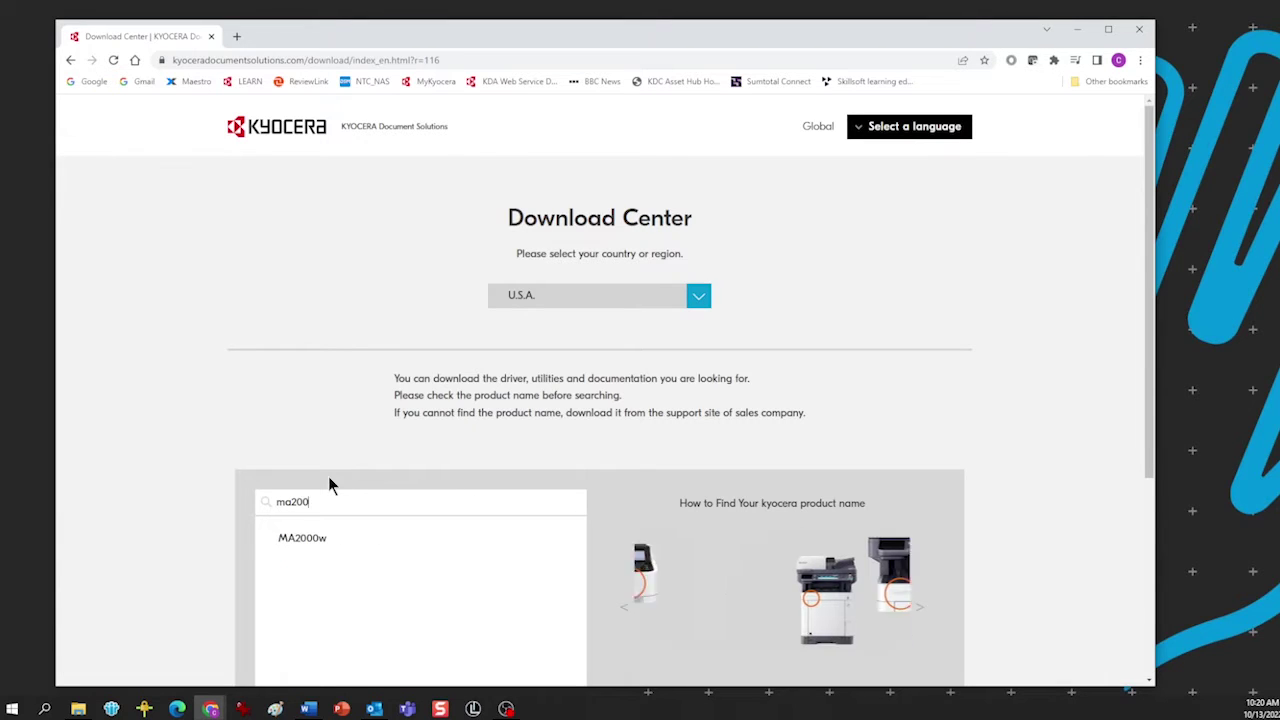
text(0)
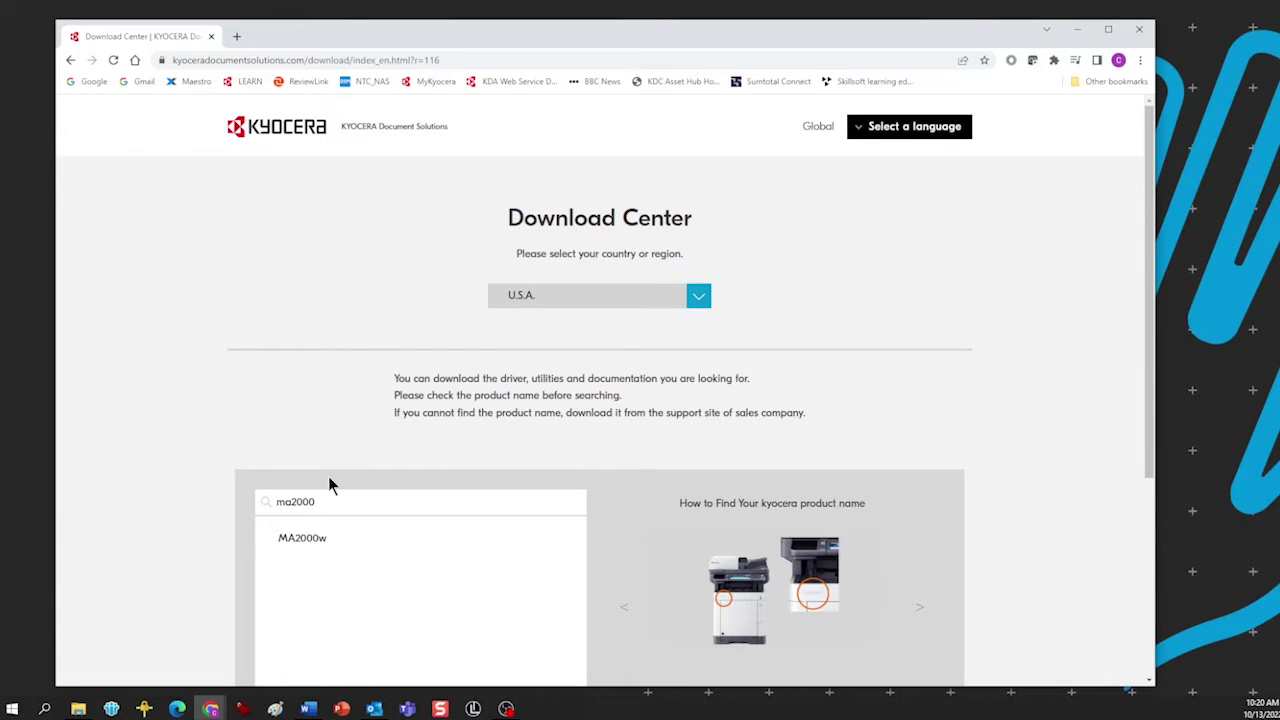
click(290, 540)
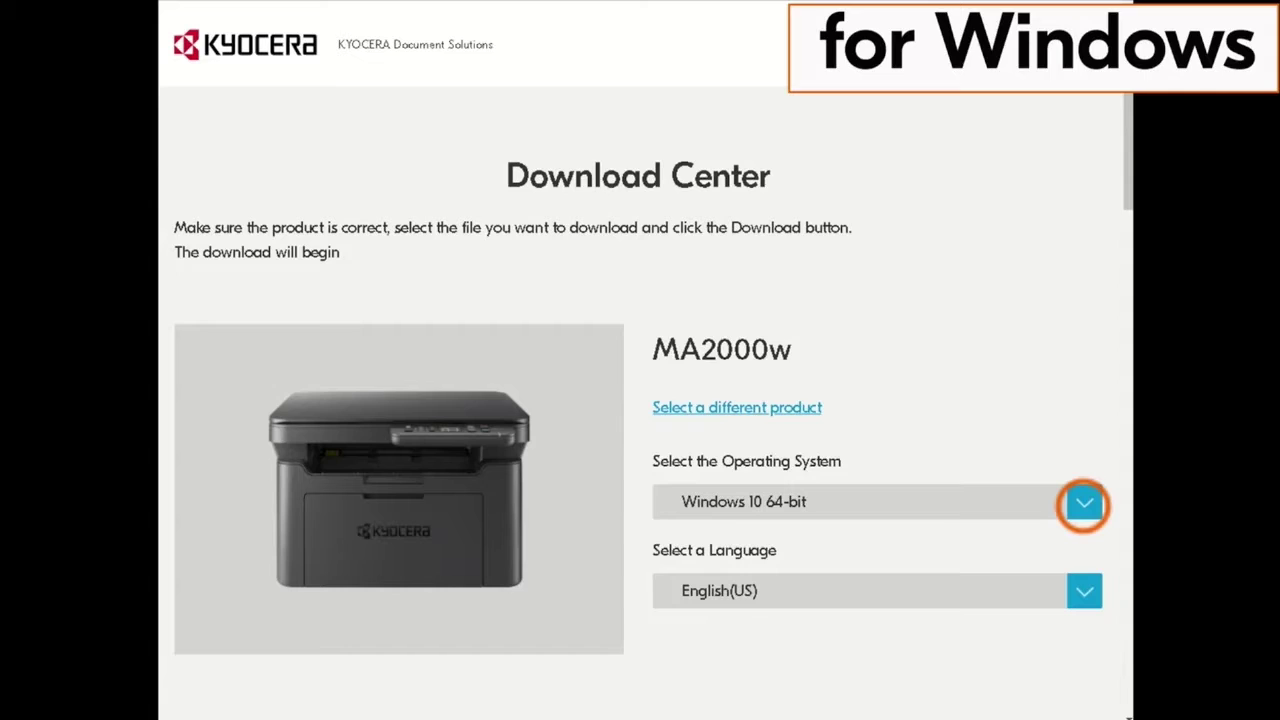
- Choose Windows 10 64-bit as the operating system and download the recommended Web Installer, agreeing to its license contract
click(1084, 503)
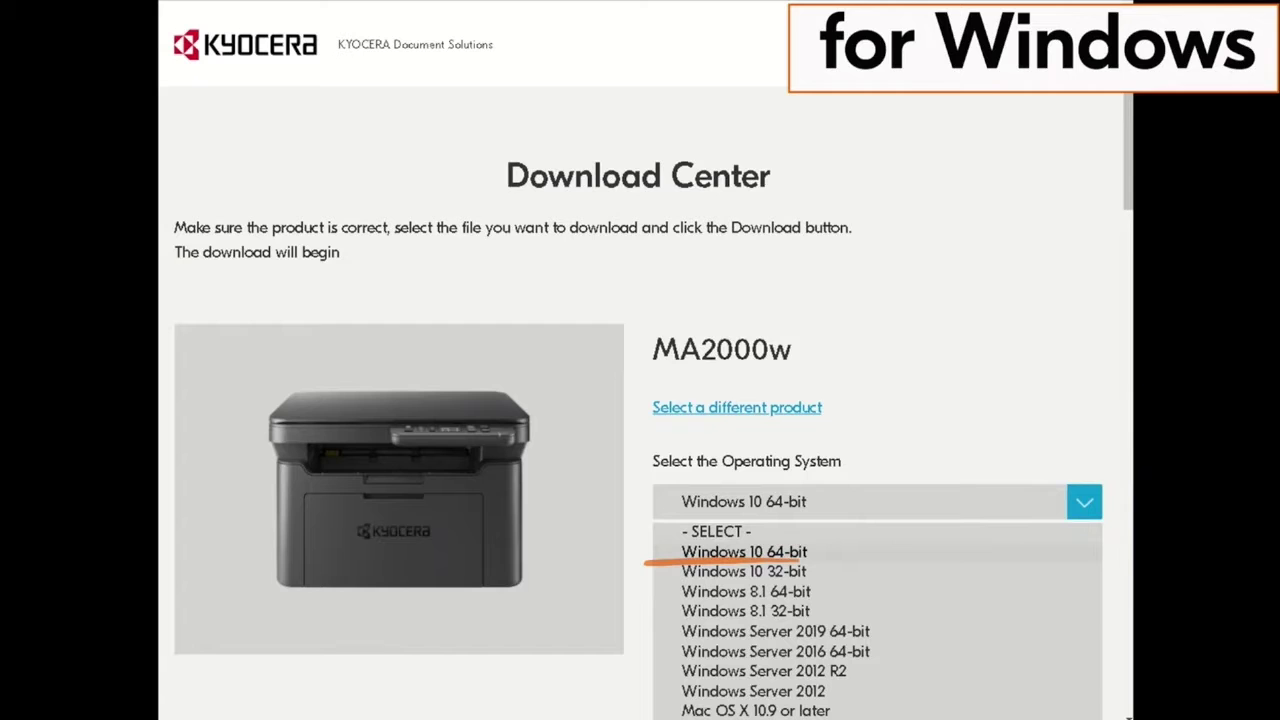
key(Return)
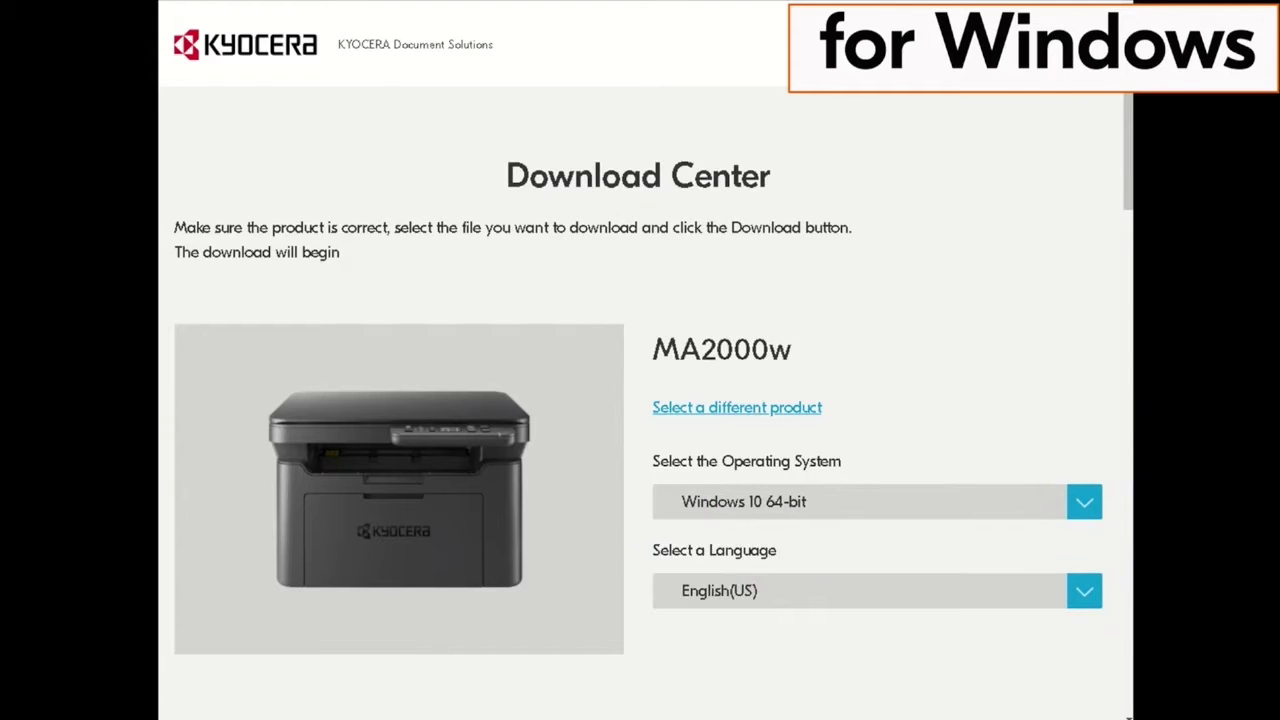
scroll(807, 487, down, 3)
scroll(807, 487, down, 3)
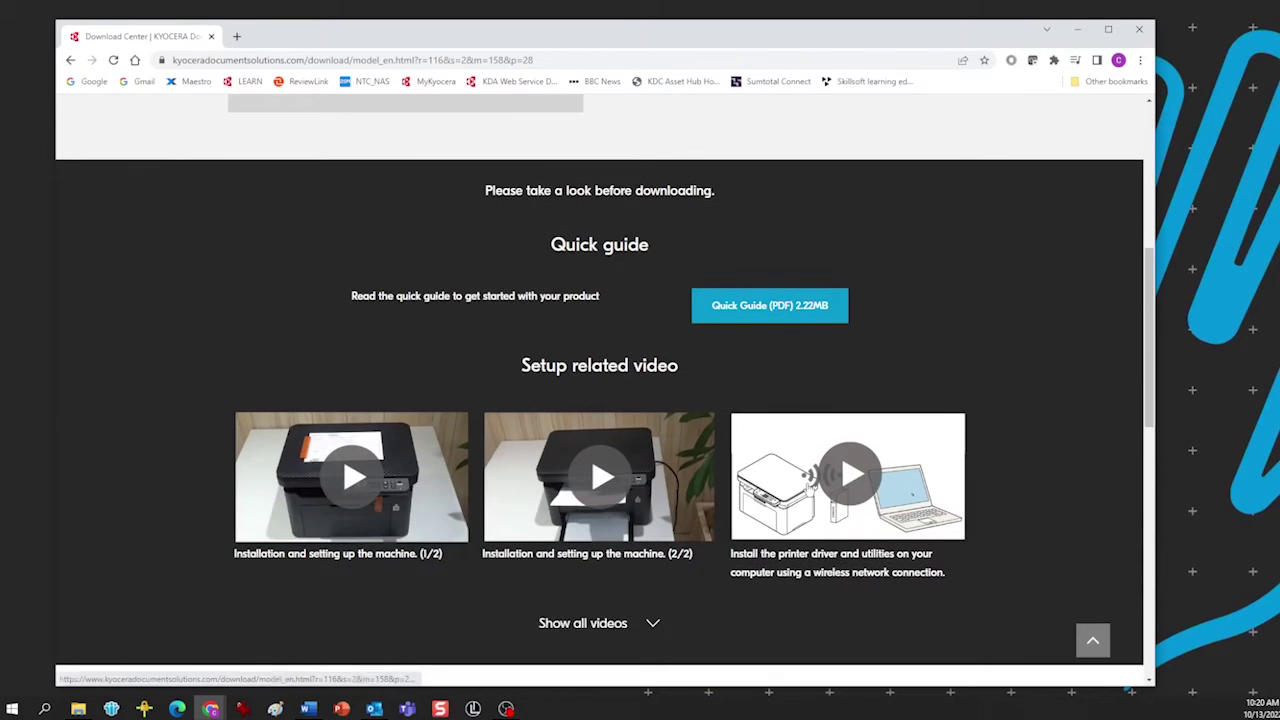
scroll(808, 490, down, 6)
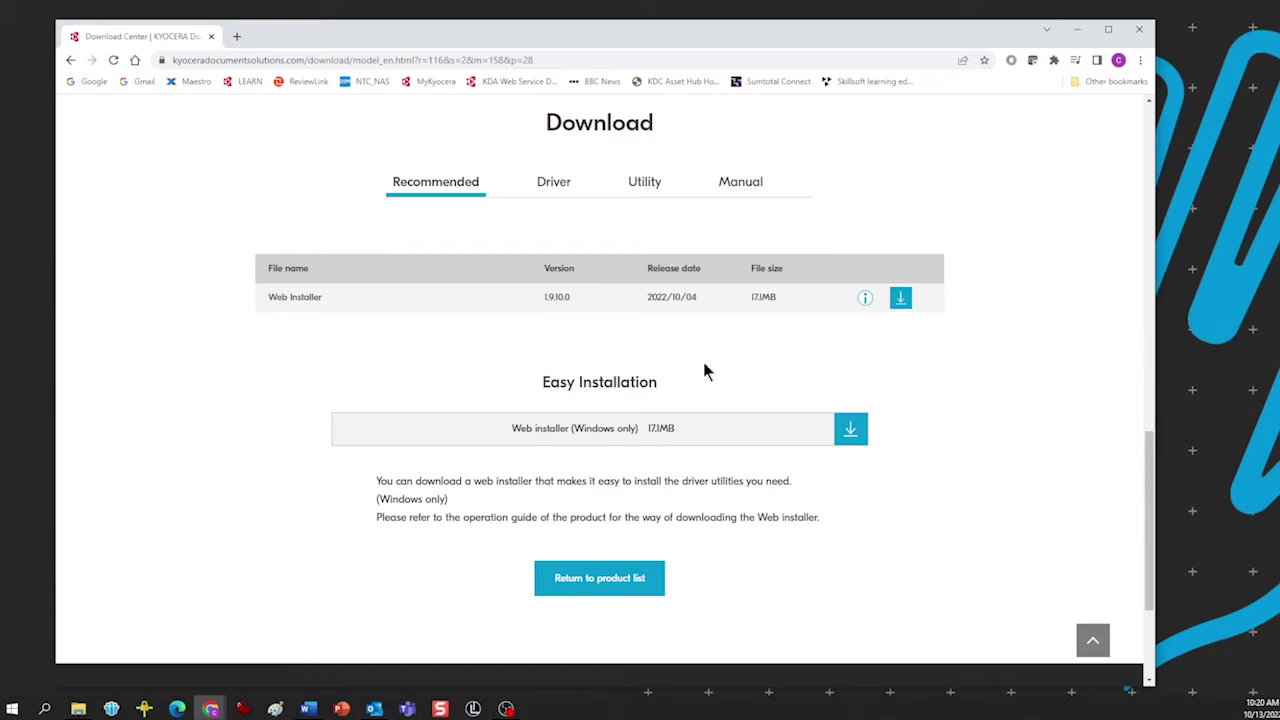
click(900, 301)
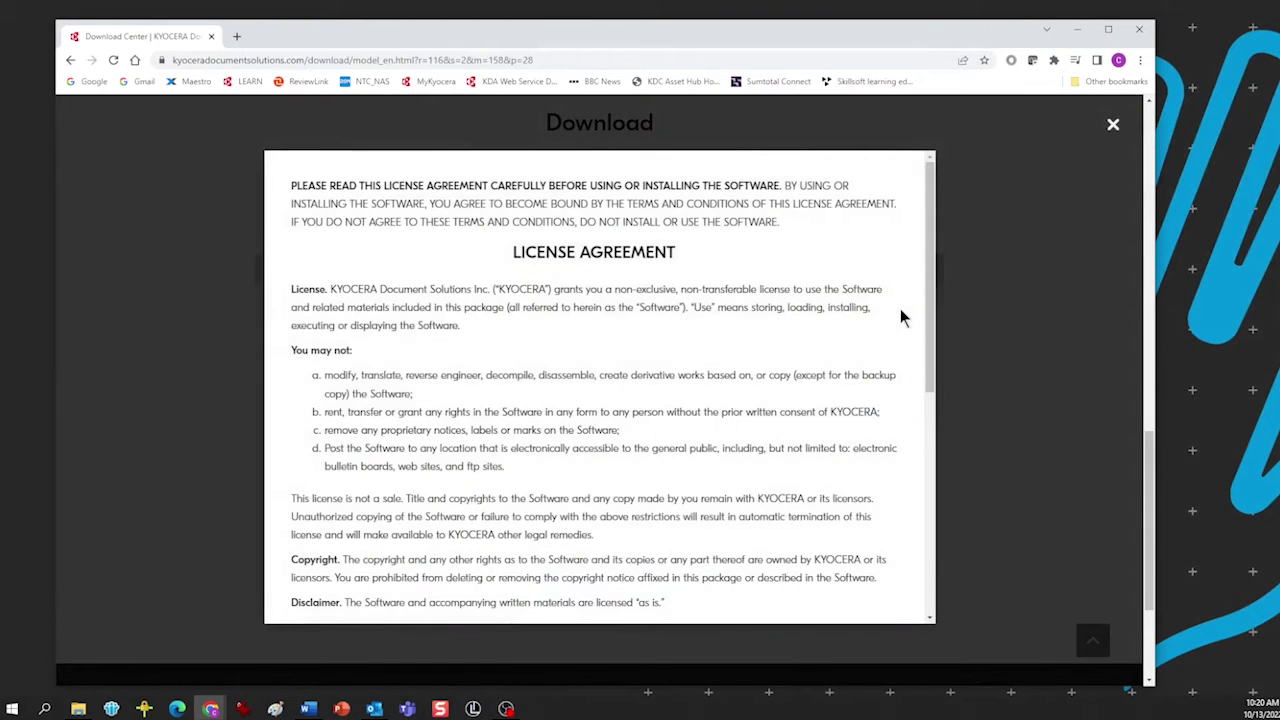
scroll(849, 388, down, 5)
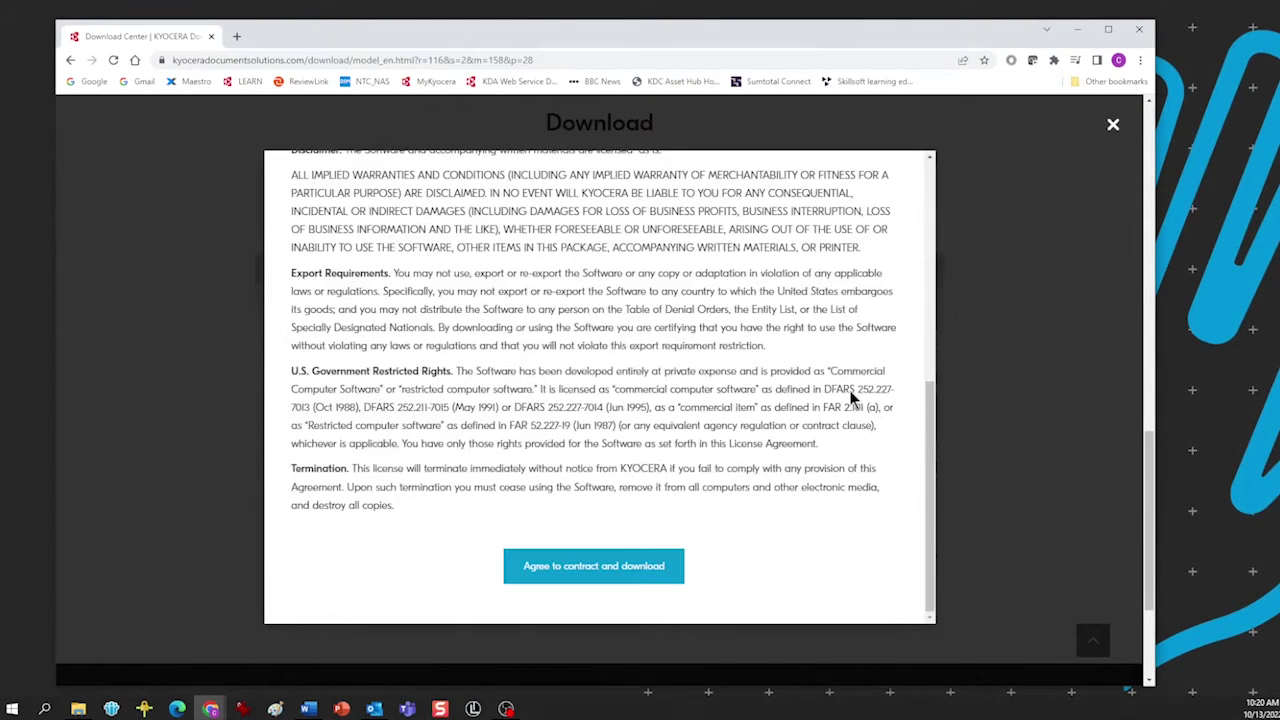
click(672, 565)
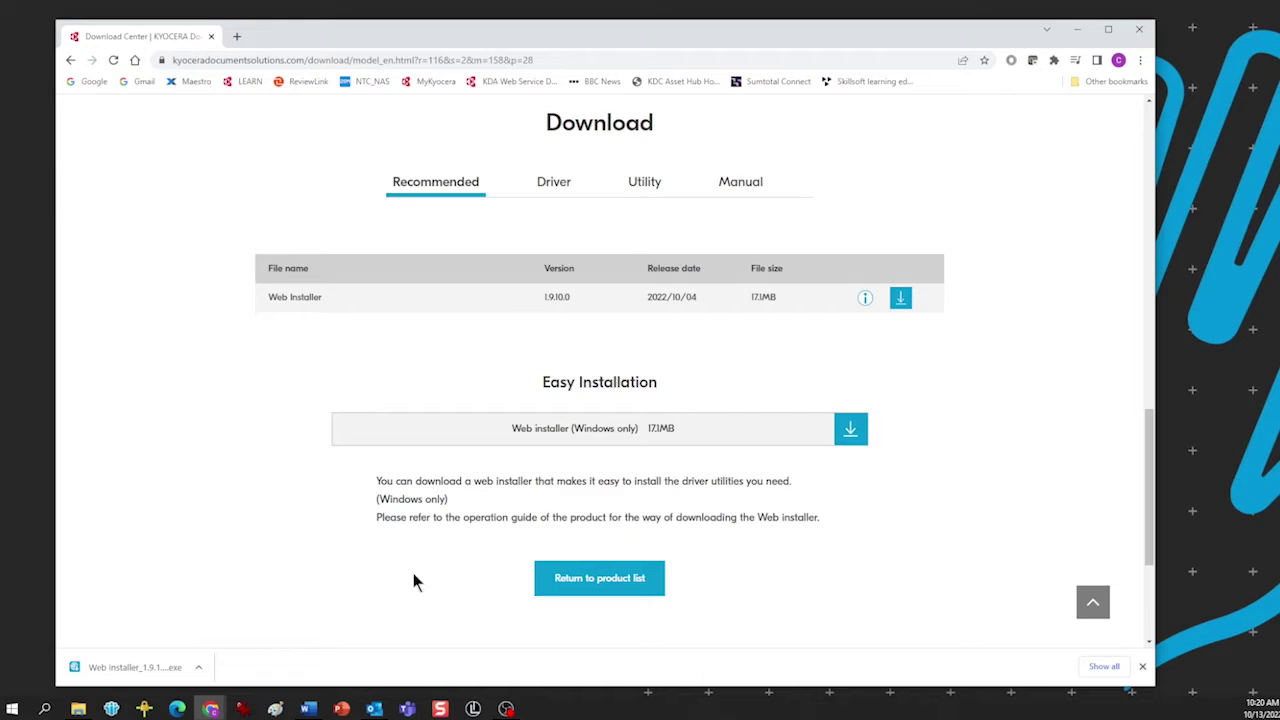
- Run the downloaded Web Installer, accept its license agreement and acknowledge the Resource and Energy Saving notice
click(131, 666)
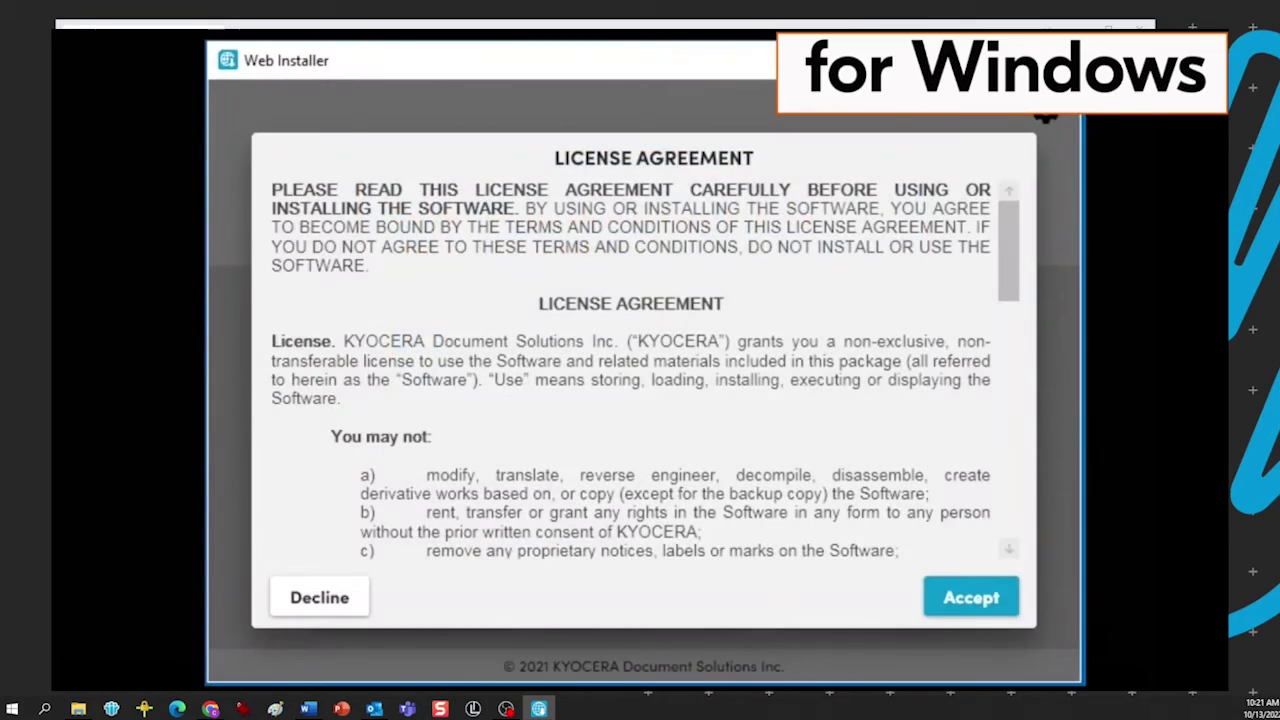
scroll(630, 370, down, 15)
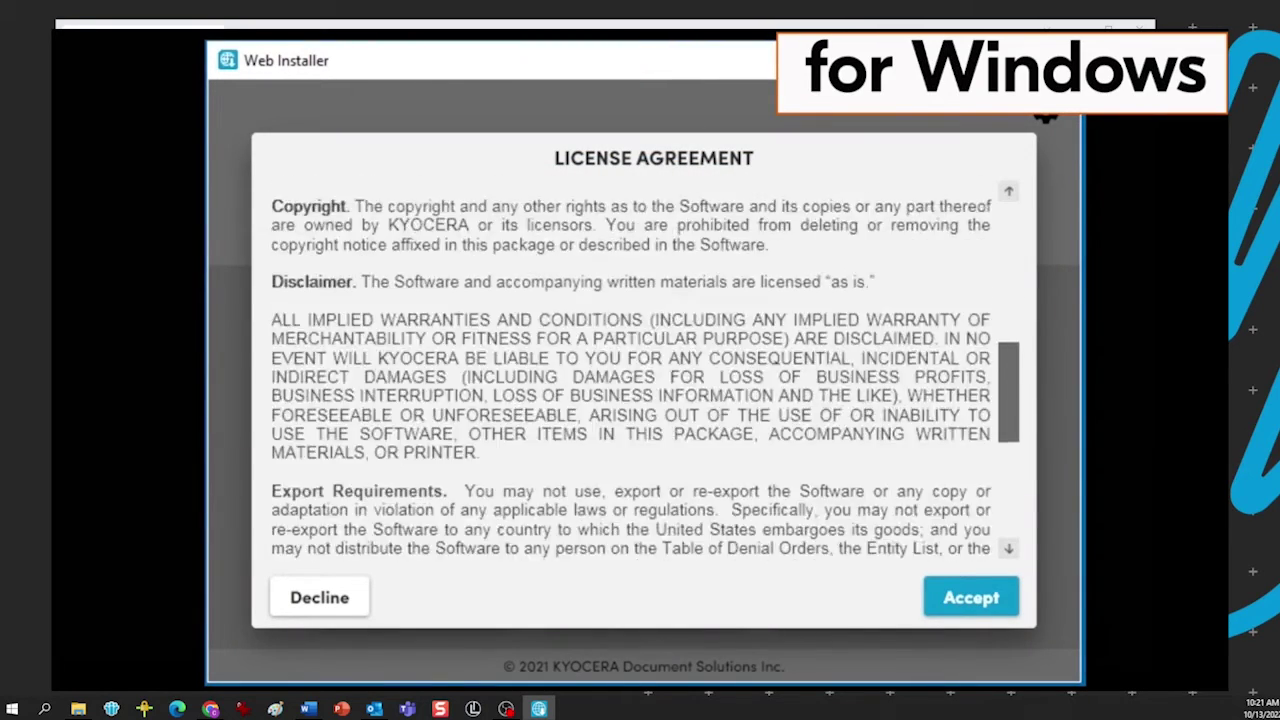
click(970, 597)
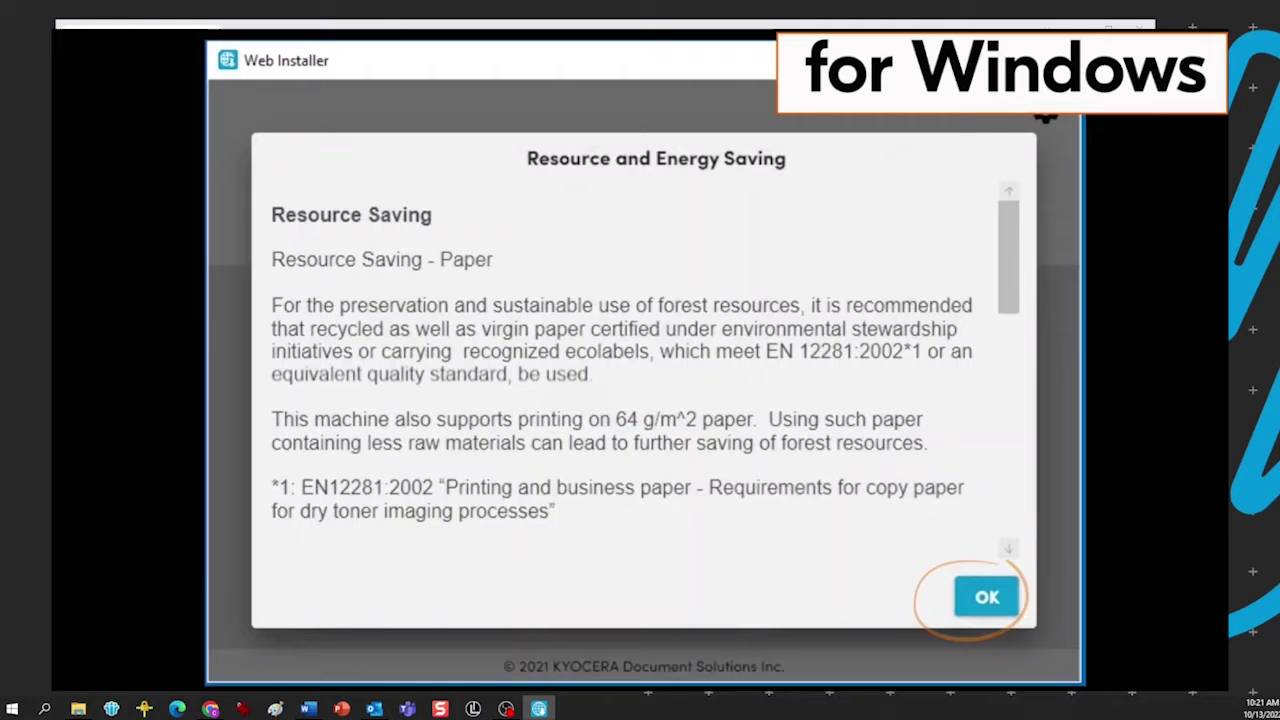
scroll(630, 370, down, 8)
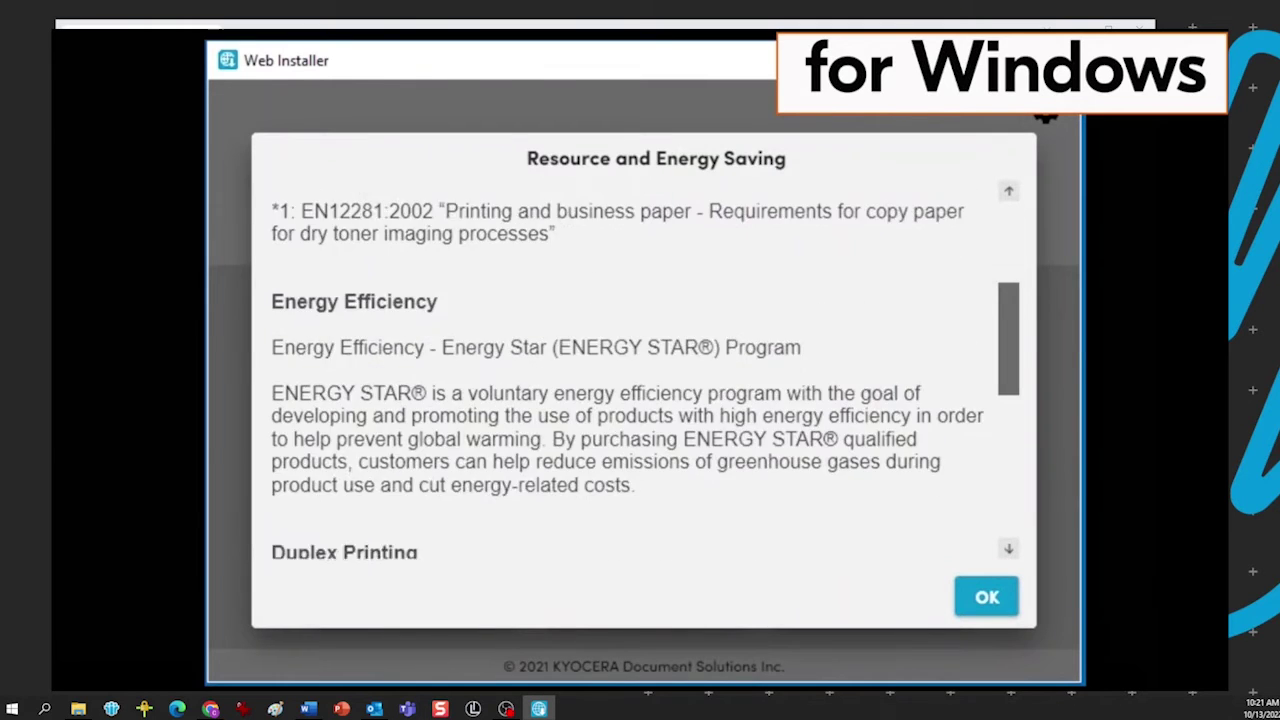
scroll(630, 370, down, 5)
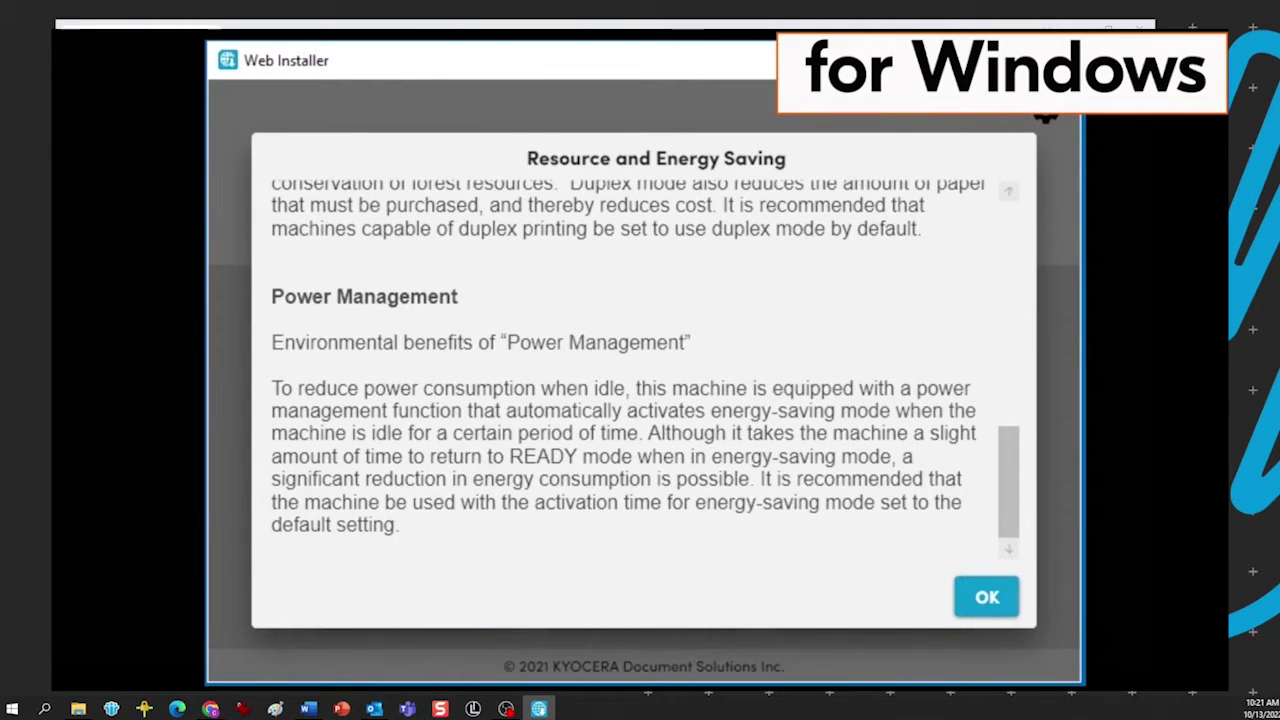
click(987, 597)
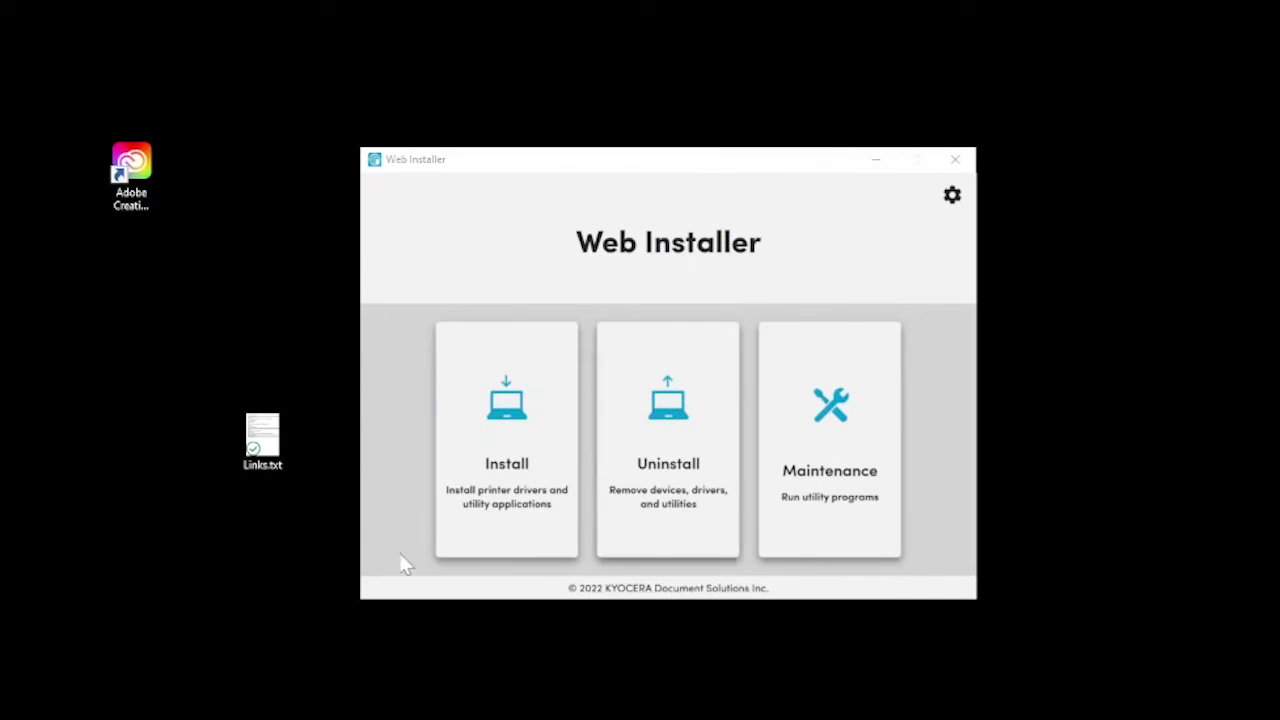
- Install the GX Driver, Kyocera TWAIN Driver GX and KYOCERA Client Tool for the USB-connected MA2000w, and finish the installation
click(500, 463)
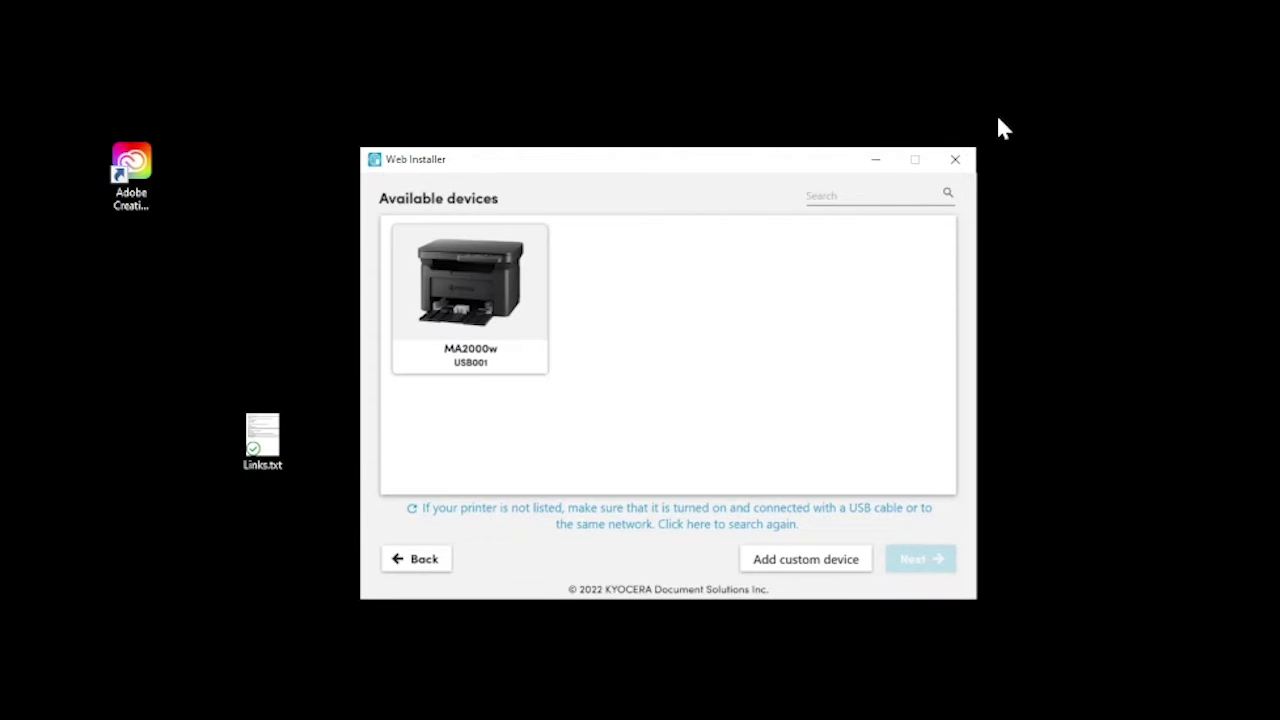
click(455, 290)
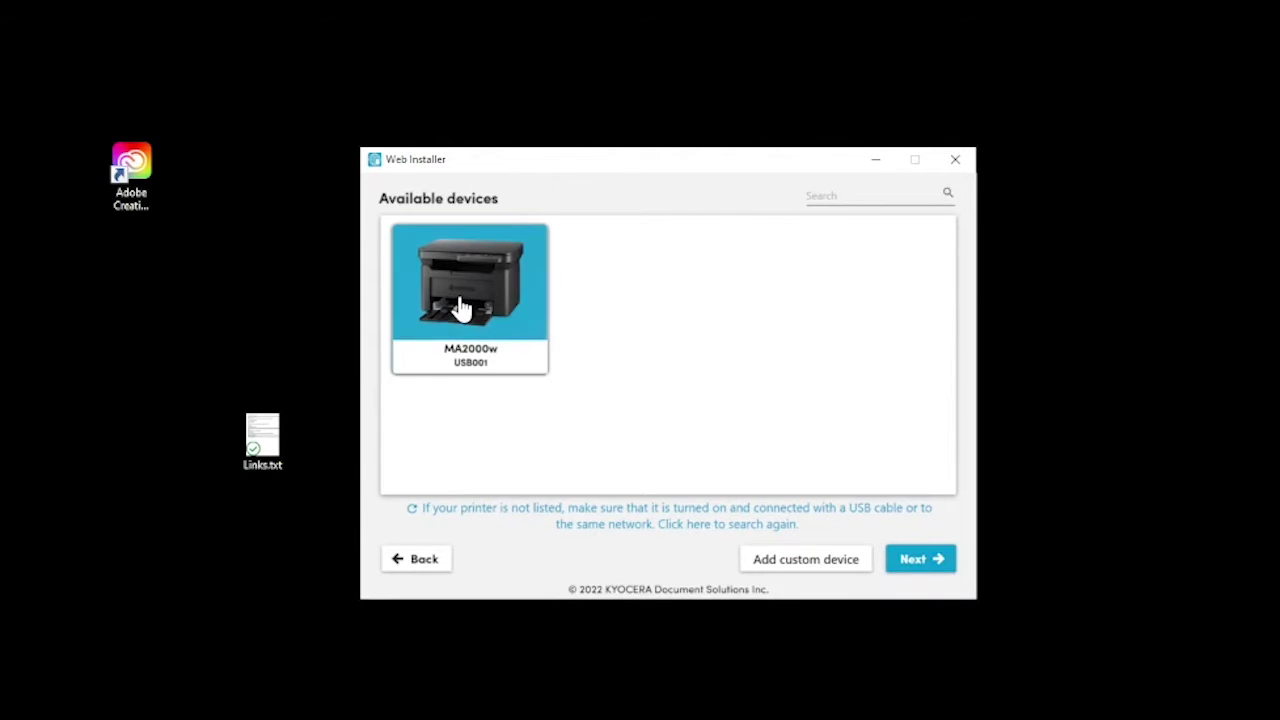
click(922, 562)
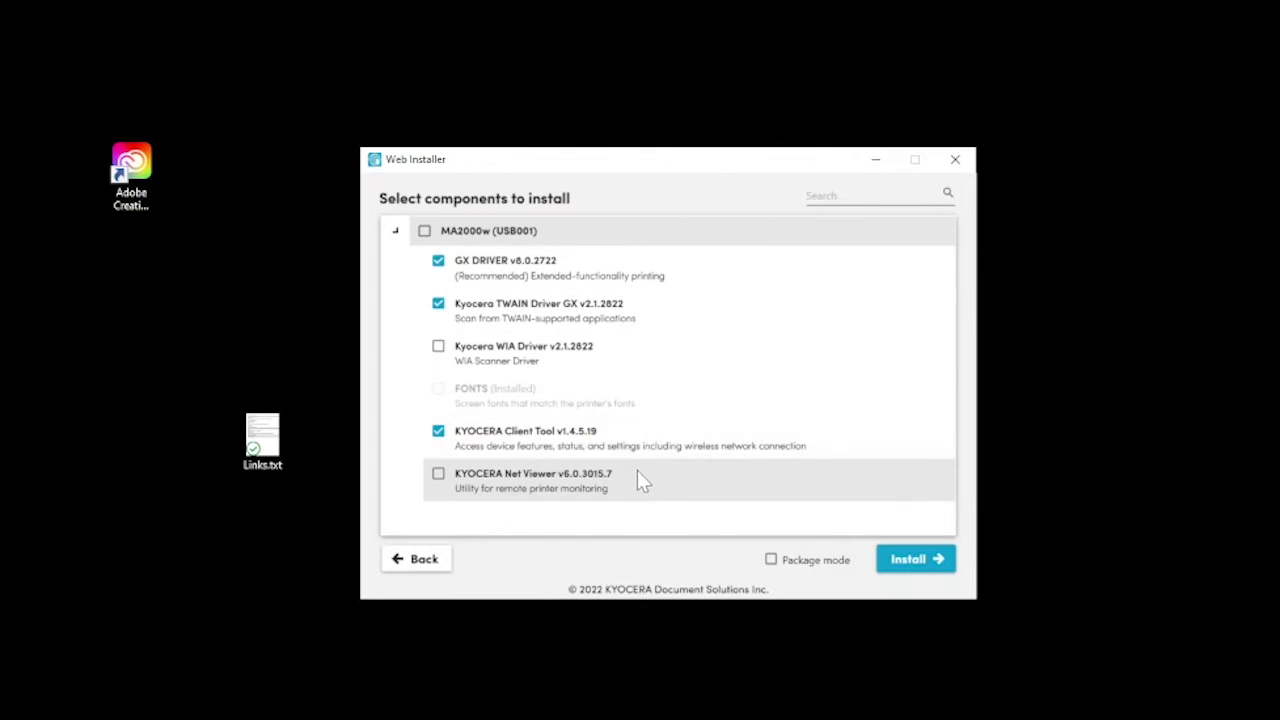
click(912, 560)
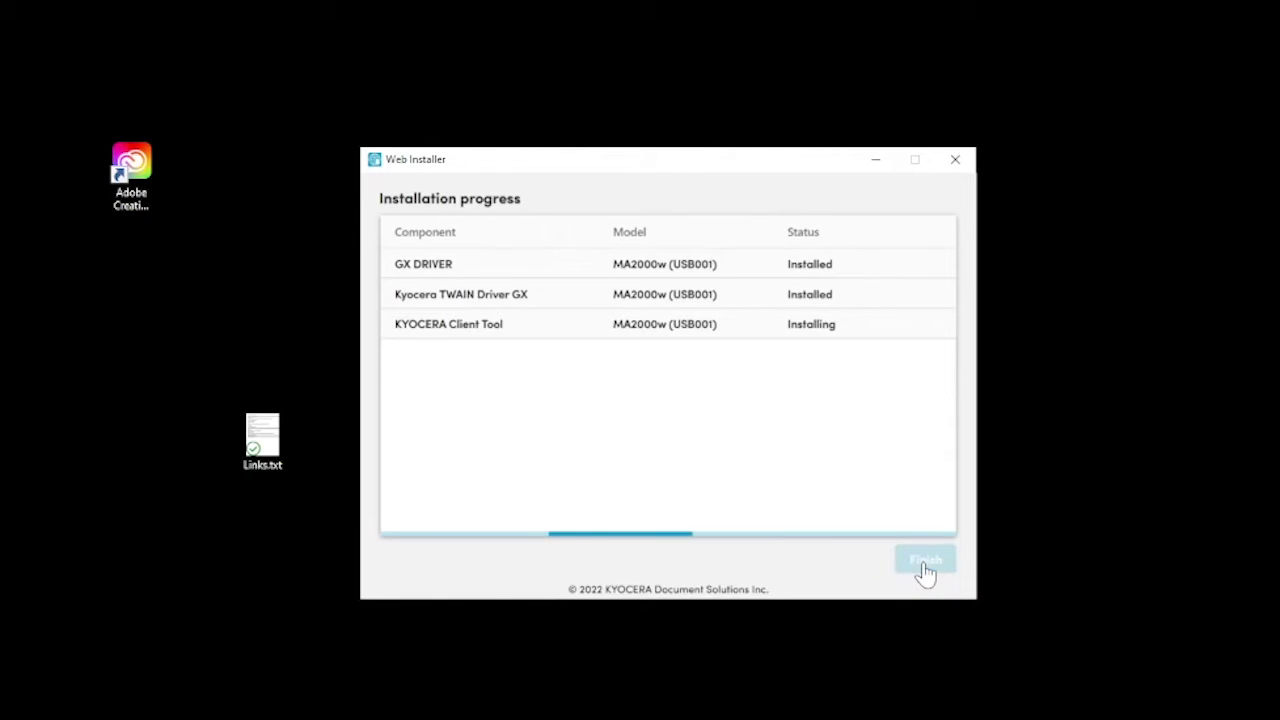
click(915, 560)
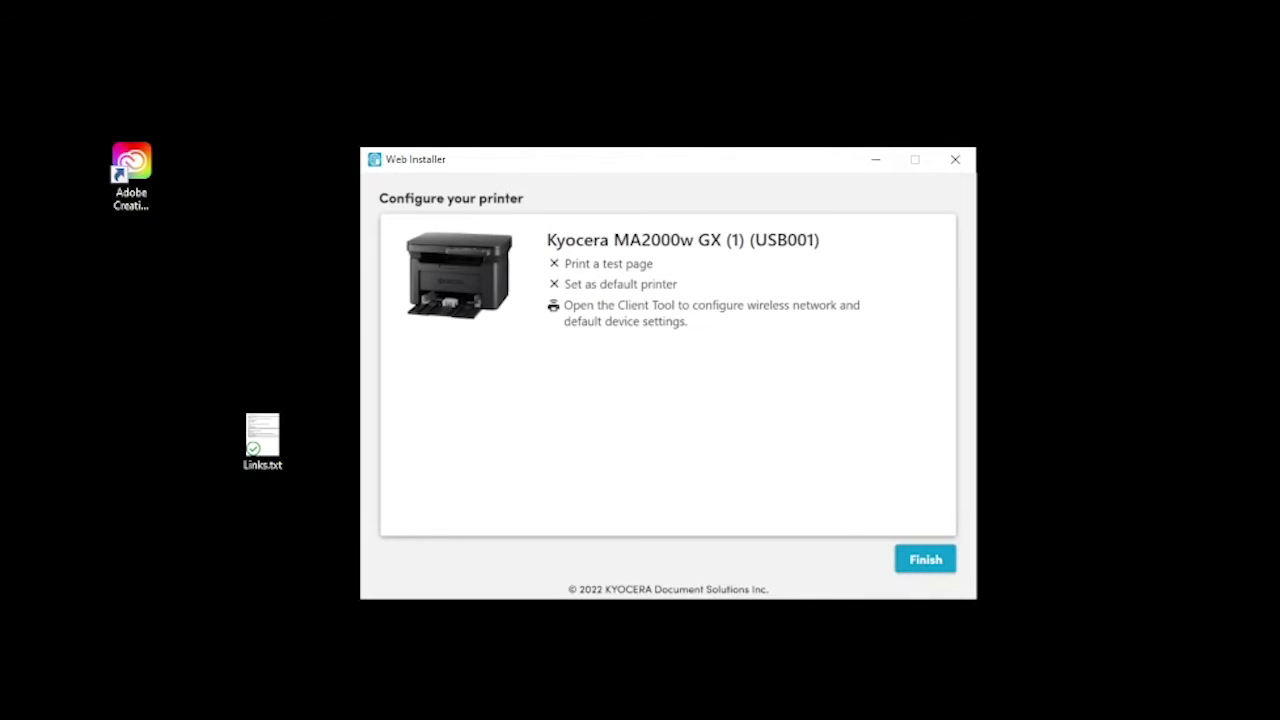
- Print a test page and set the Kyocera MA2000w GX (1) as the default printer
click(555, 264)
click(556, 290)
- Start the Wireless Network Setup Tool from the KYOCERA Client Tool and proceed without WPS to the available access points
click(552, 310)
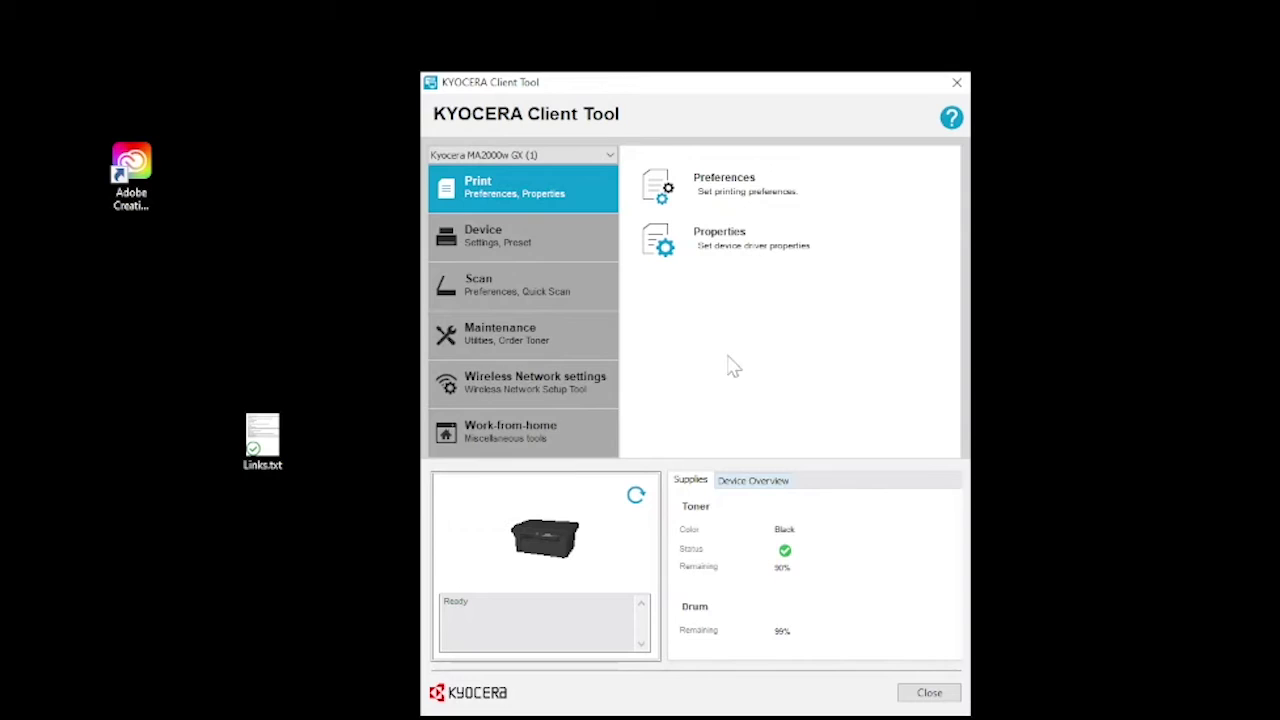
click(521, 389)
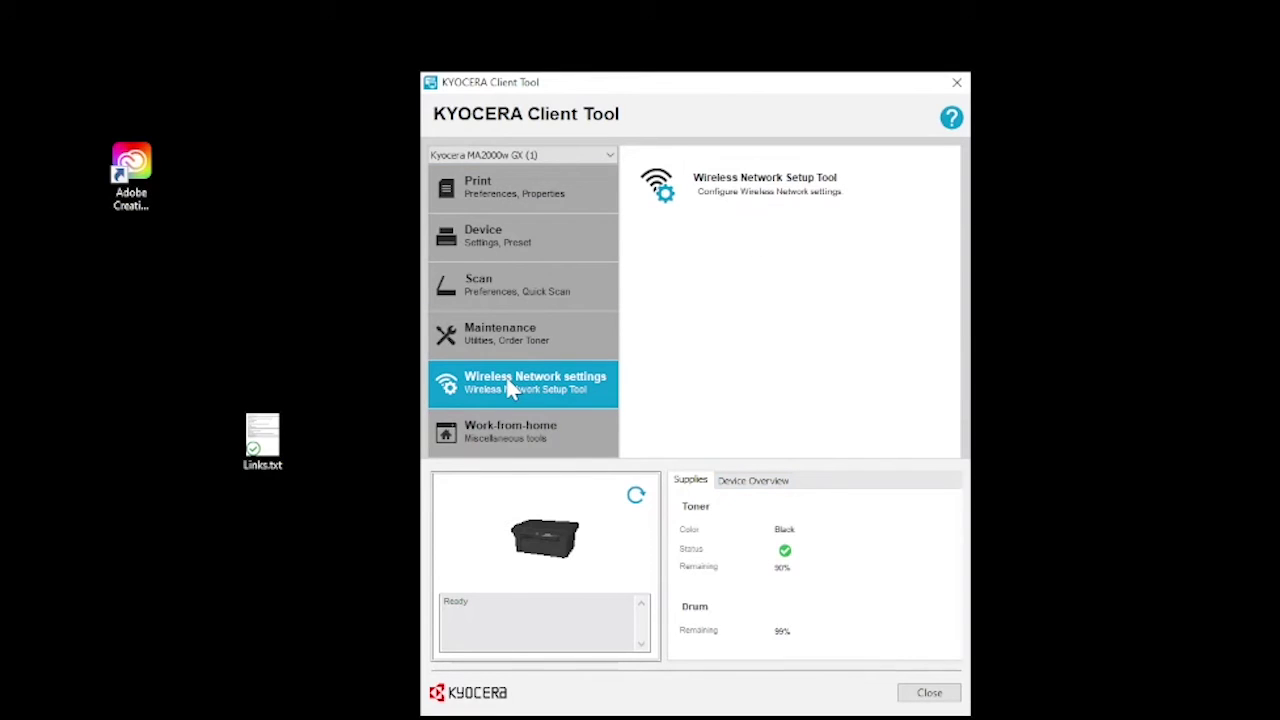
click(805, 195)
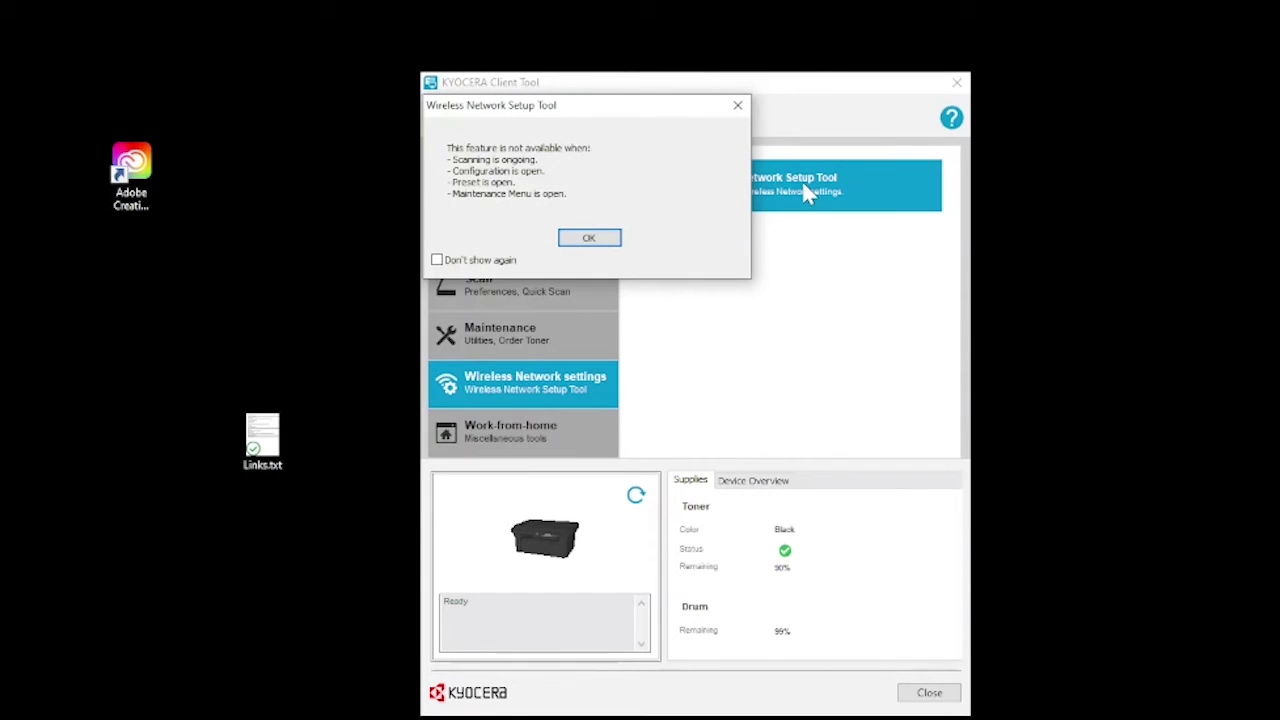
click(589, 239)
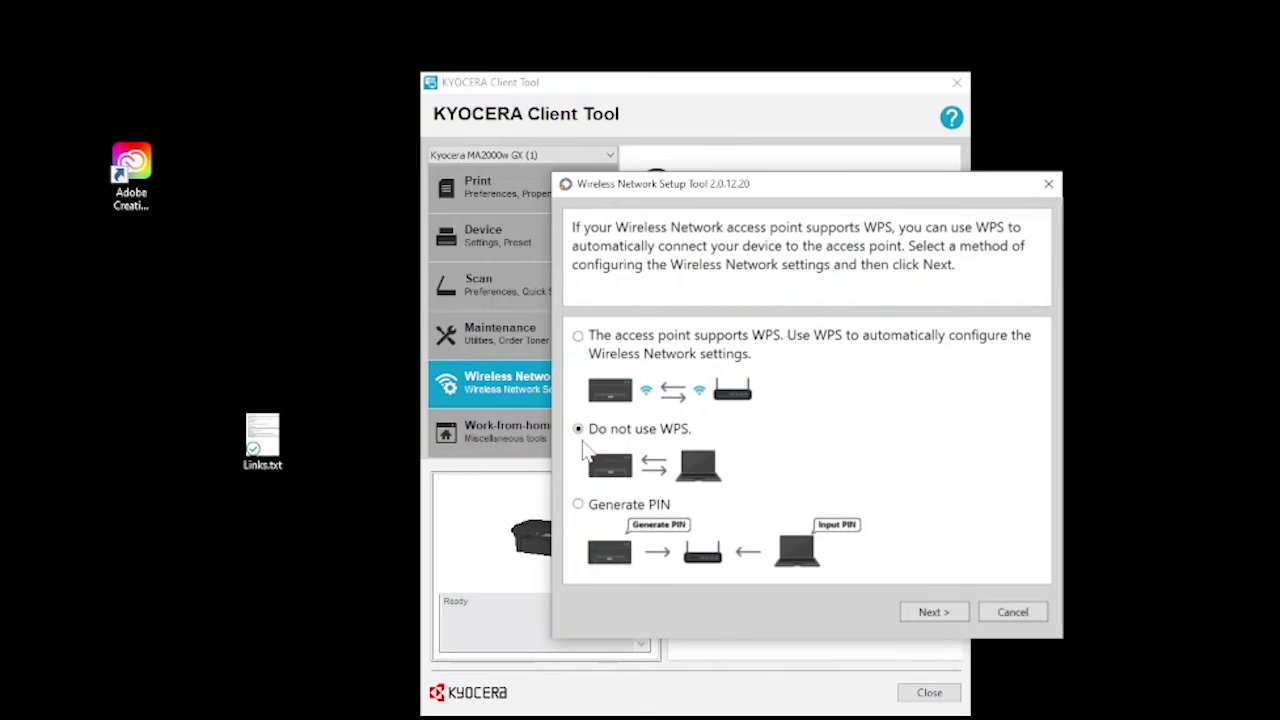
click(932, 614)
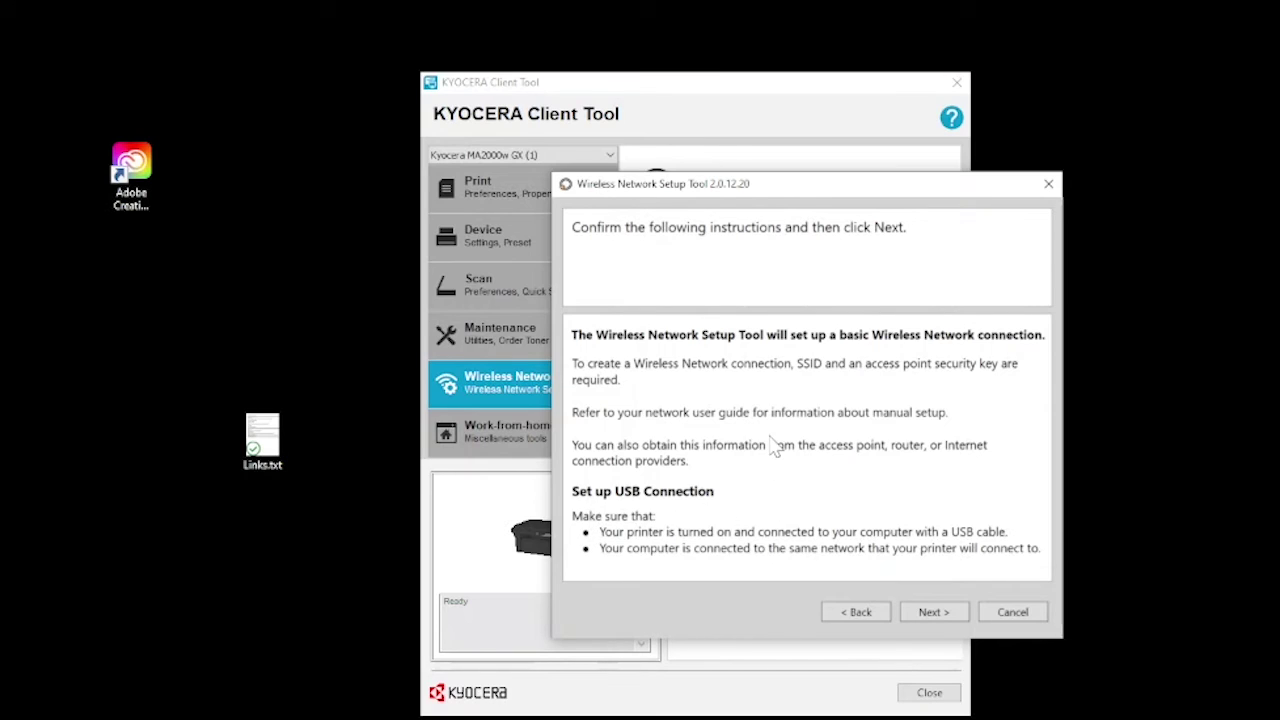
click(932, 612)
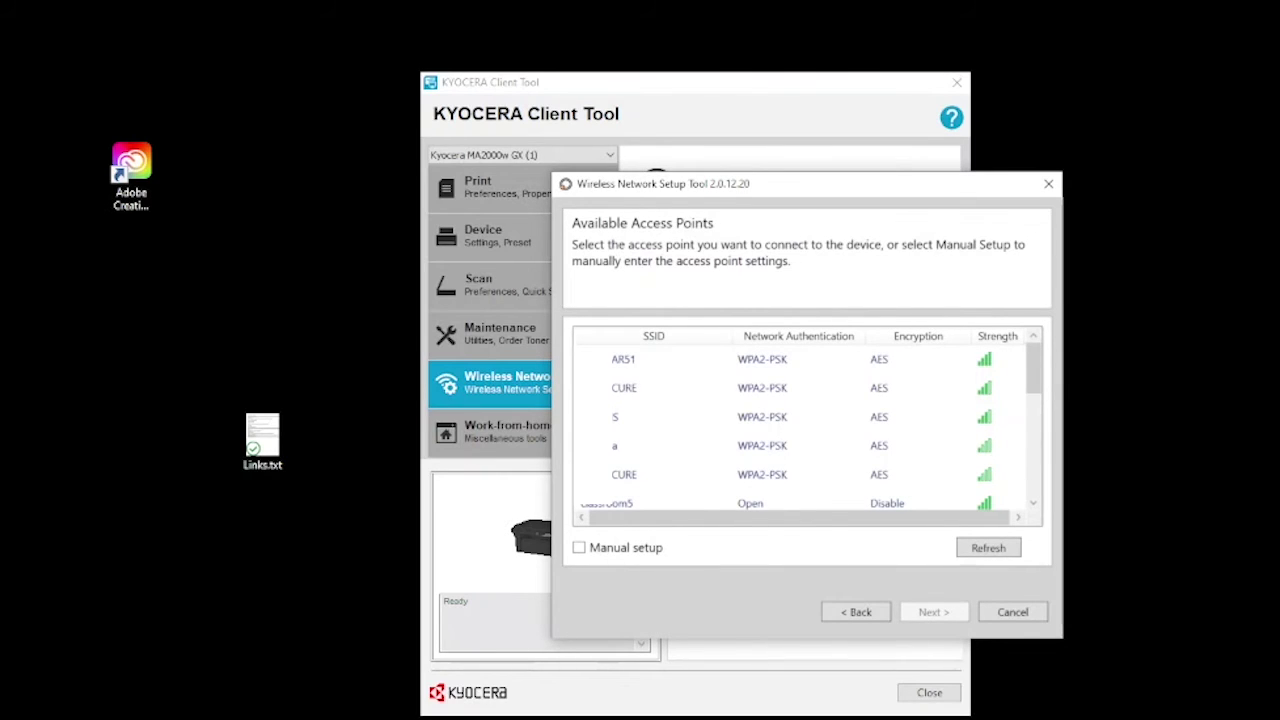
- Connect the printer to the AR51 access point with its pre-shared key, and finish setup with wireless printing and scanning enabled
click(621, 368)
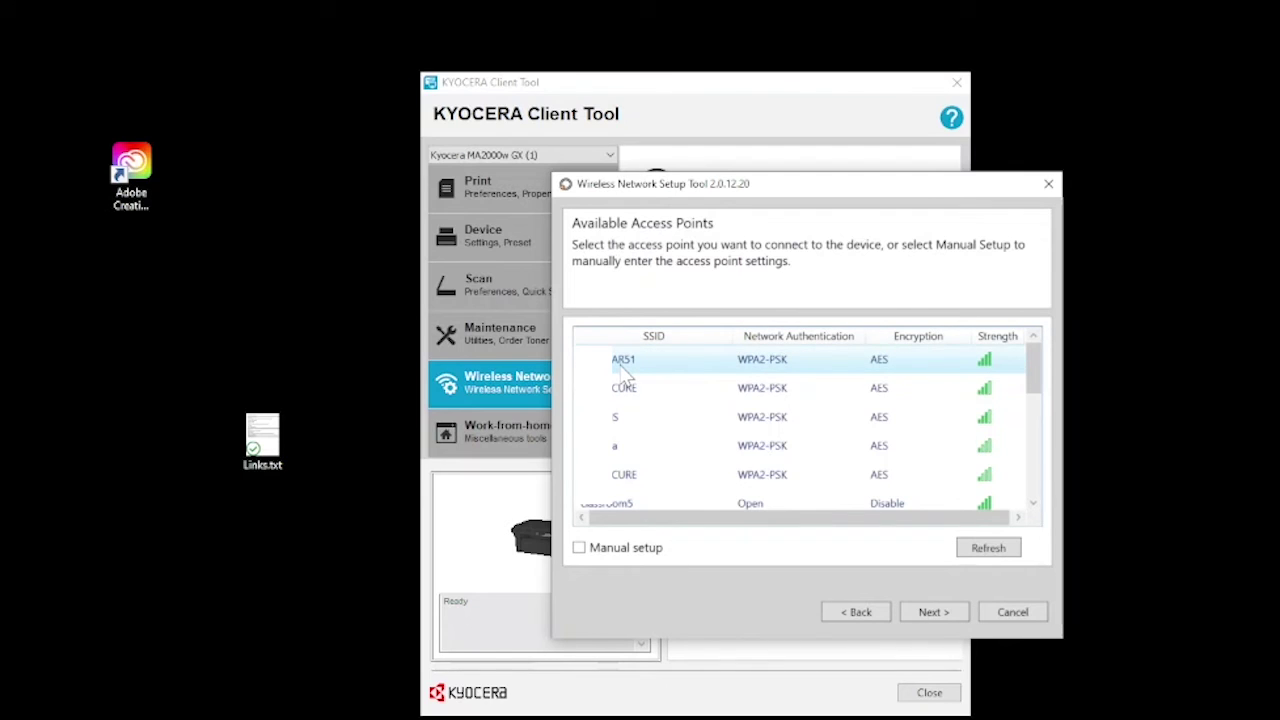
click(937, 612)
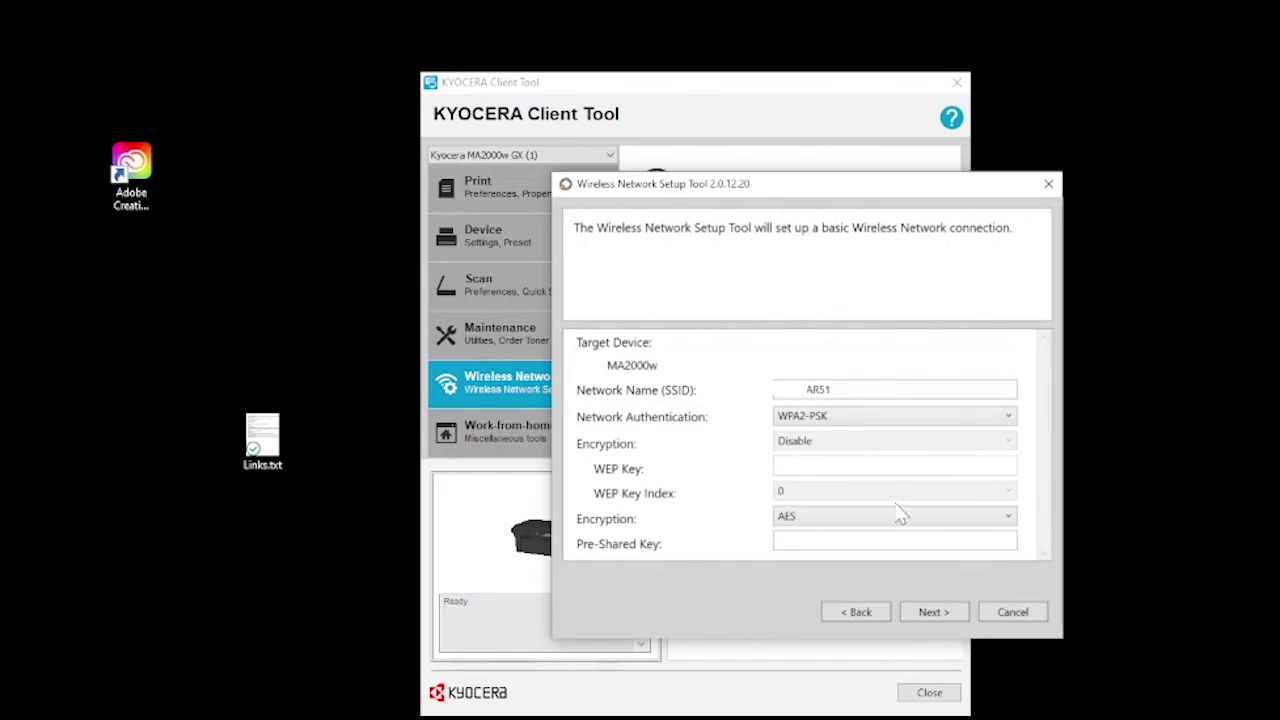
click(811, 540)
text(•••••••••)
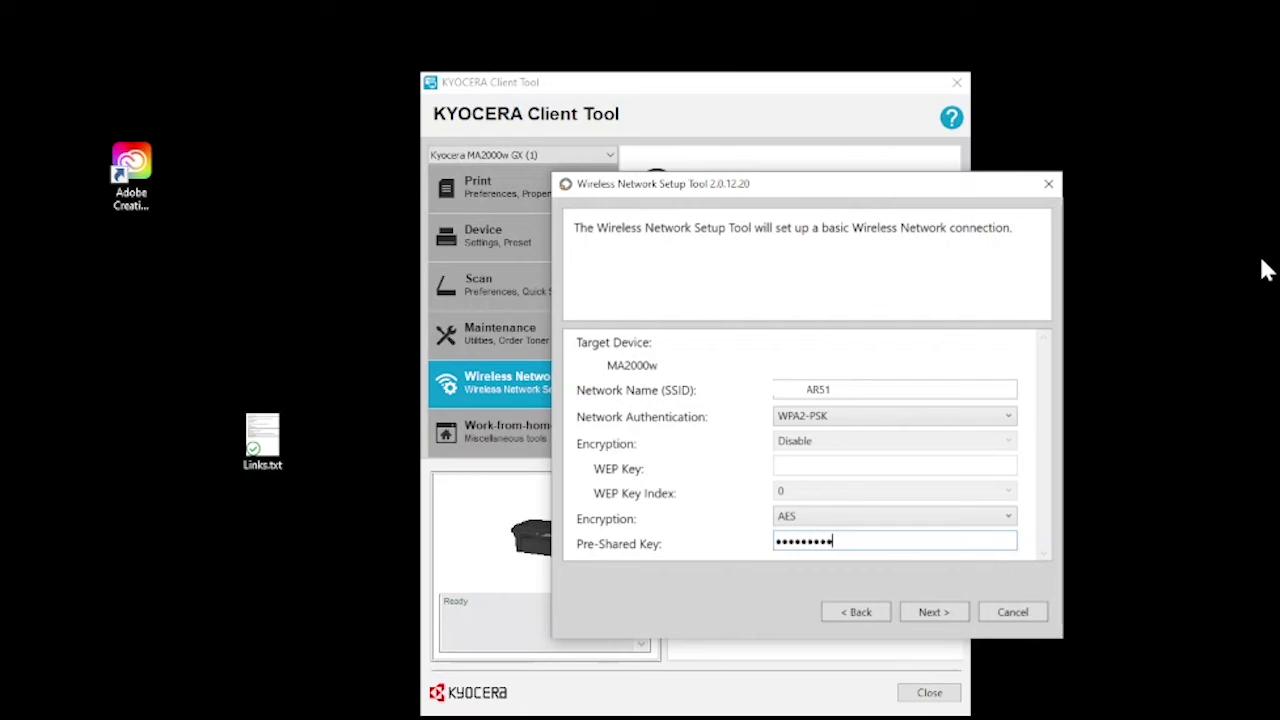
text(•••)
click(931, 611)
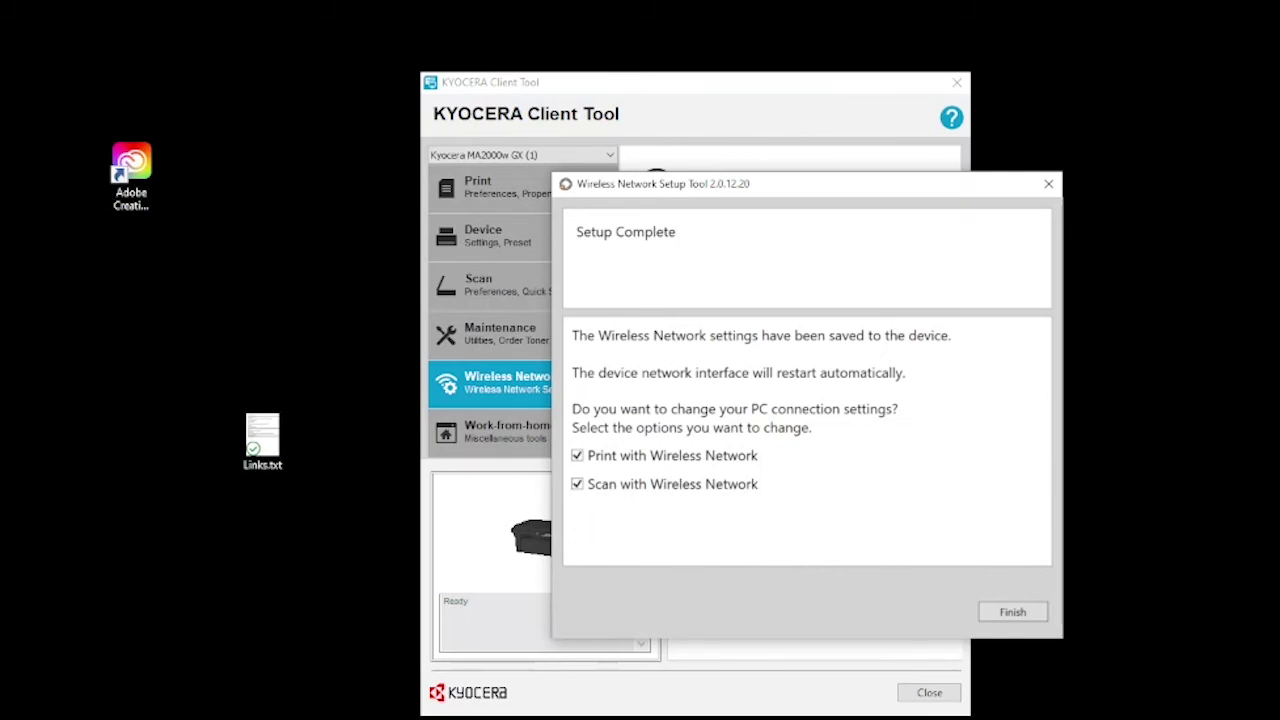
click(1015, 612)
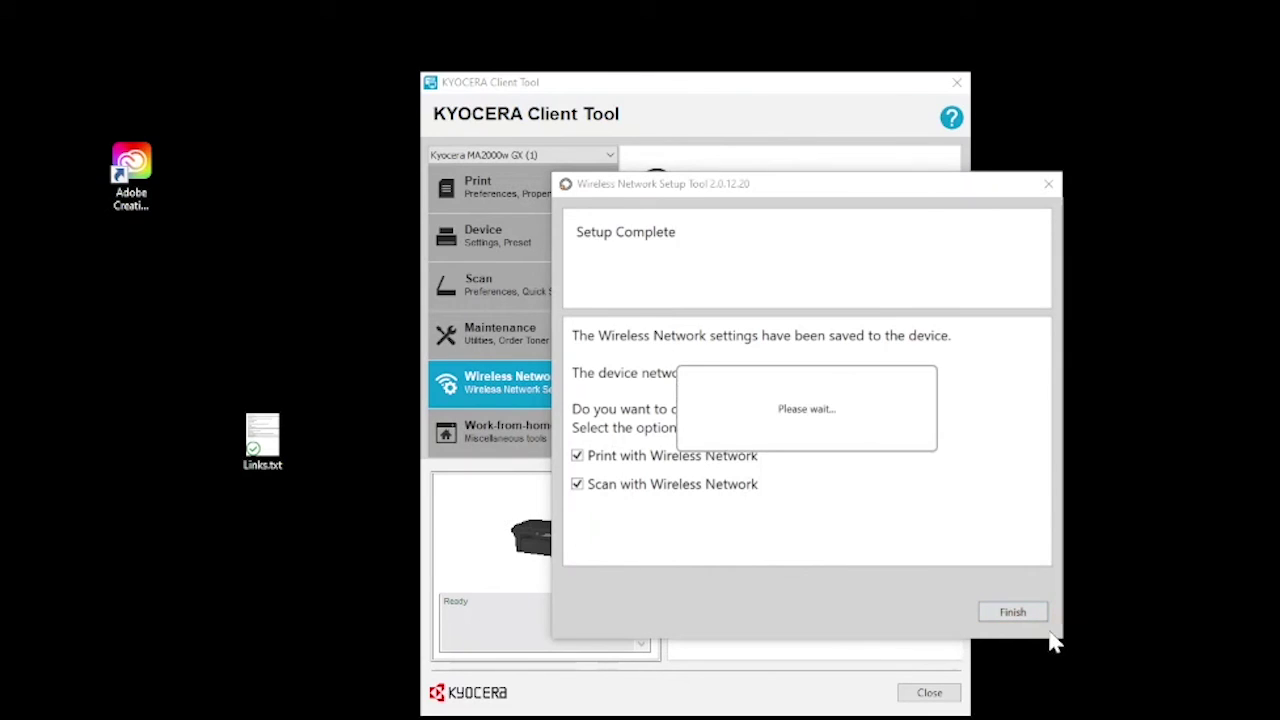